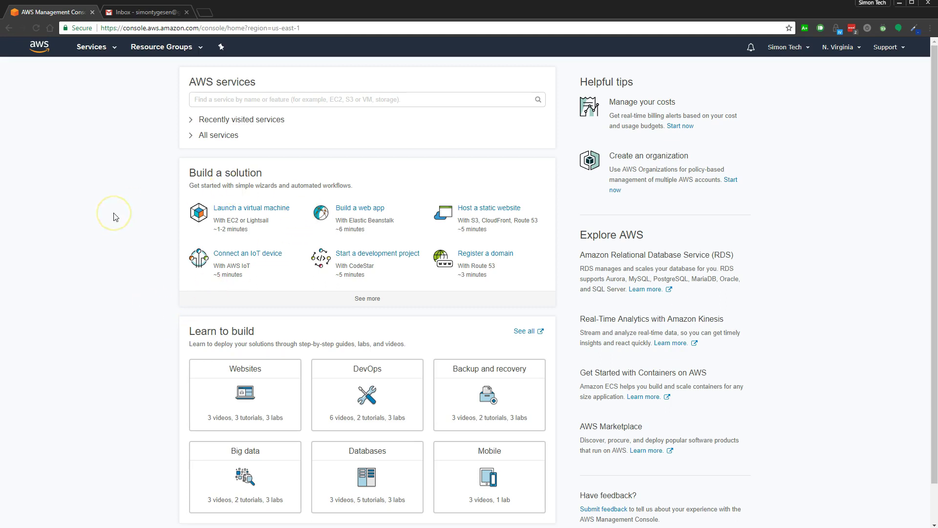
Step: Open IAM from the full list of AWS services under Security, Identity & Compliance
{"action": "left_click", "coordinate": [191, 139]}
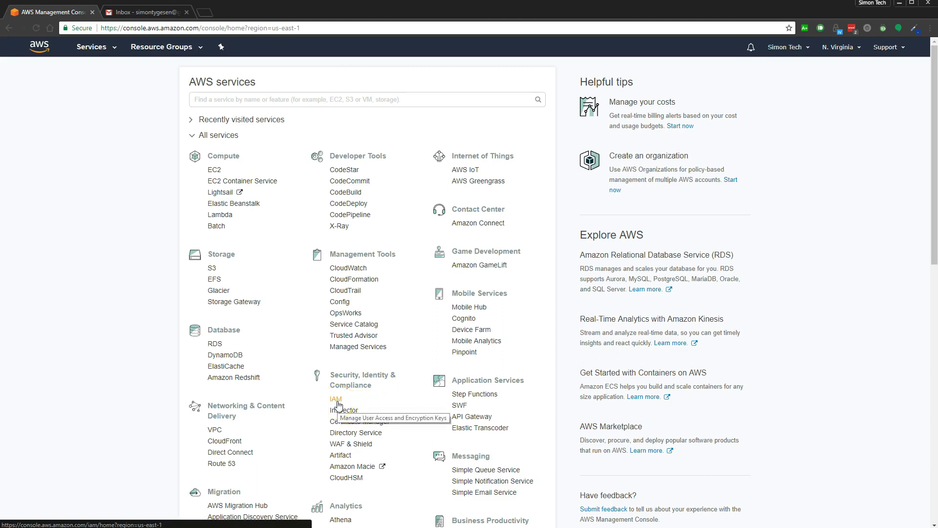
{"action": "left_click", "coordinate": [338, 402]}
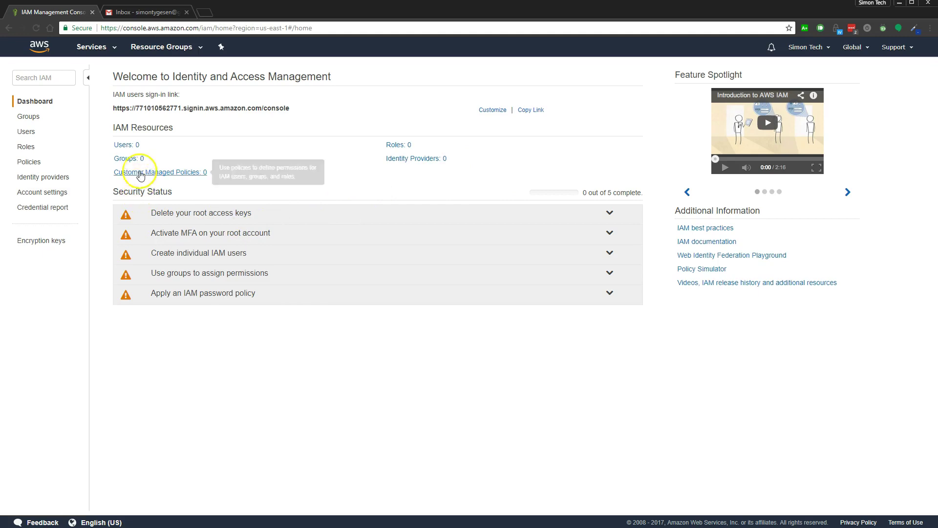
Step: Start a new IAM group named Webmasters
{"action": "left_click", "coordinate": [29, 117]}
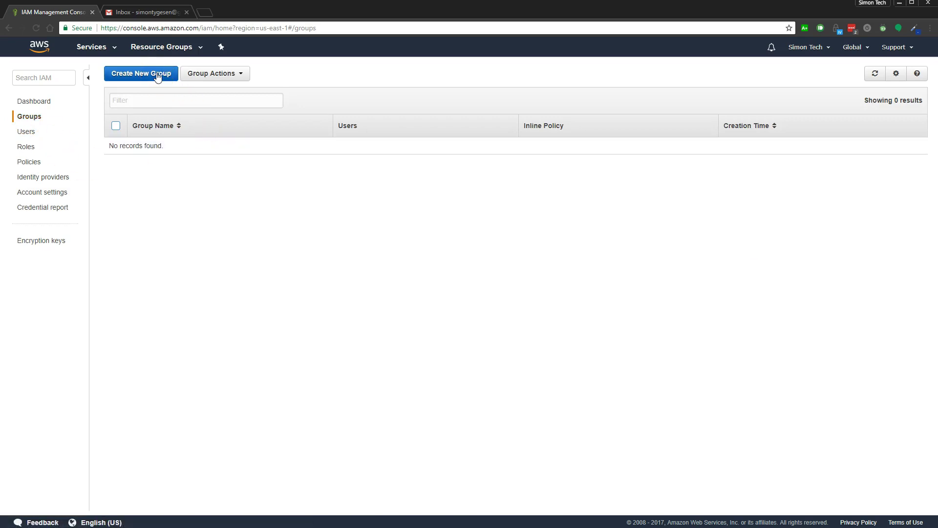
{"action": "left_click", "coordinate": [157, 75]}
{"action": "left_click", "coordinate": [305, 113]}
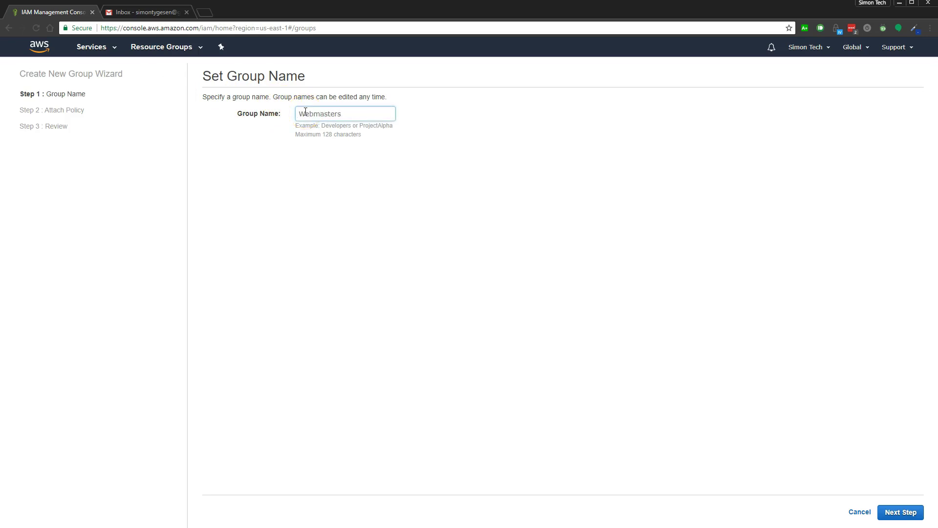
{"action": "left_click", "coordinate": [901, 511]}
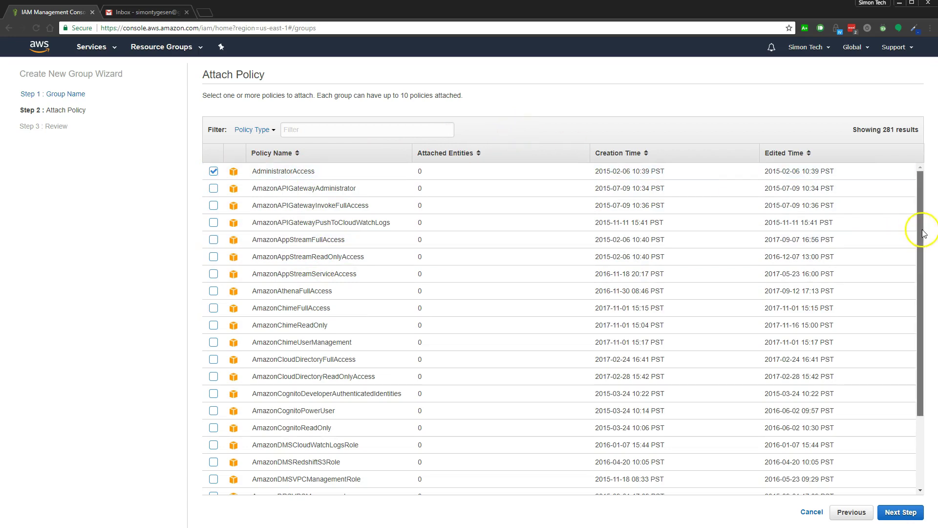
Step: Attach the AdministratorAccess policy and create the Webmasters group
{"action": "scroll", "coordinate": [922, 249], "scroll_direction": "down", "scroll_amount": 1}
{"action": "scroll", "coordinate": [886, 338], "scroll_direction": "down", "scroll_amount": 4}
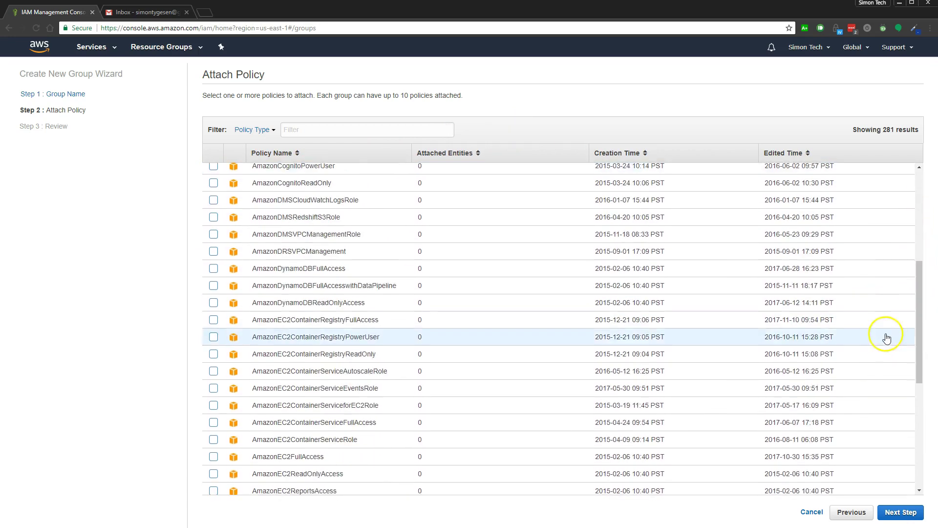
{"action": "scroll", "coordinate": [887, 338], "scroll_direction": "down", "scroll_amount": 15}
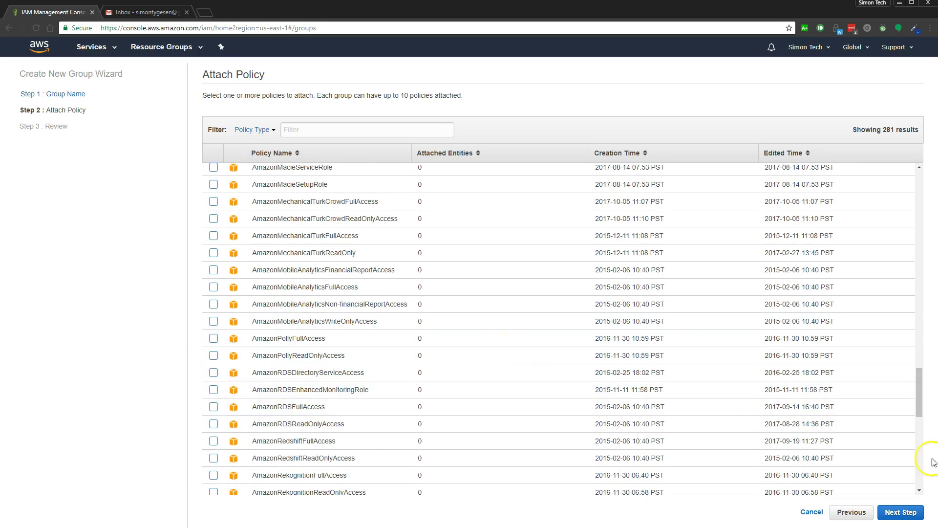
{"action": "left_click_drag", "start_coordinate": [921, 397], "coordinate": [921, 194]}
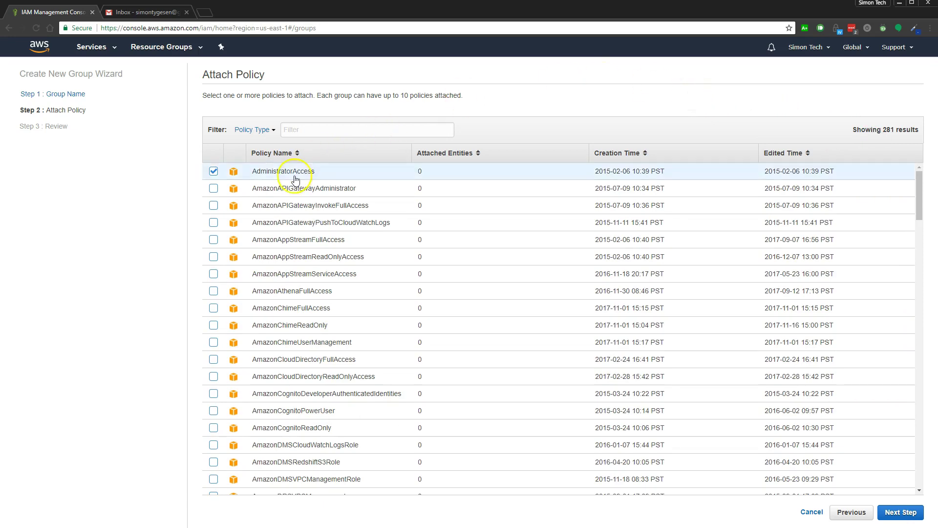
{"action": "left_click", "coordinate": [893, 513]}
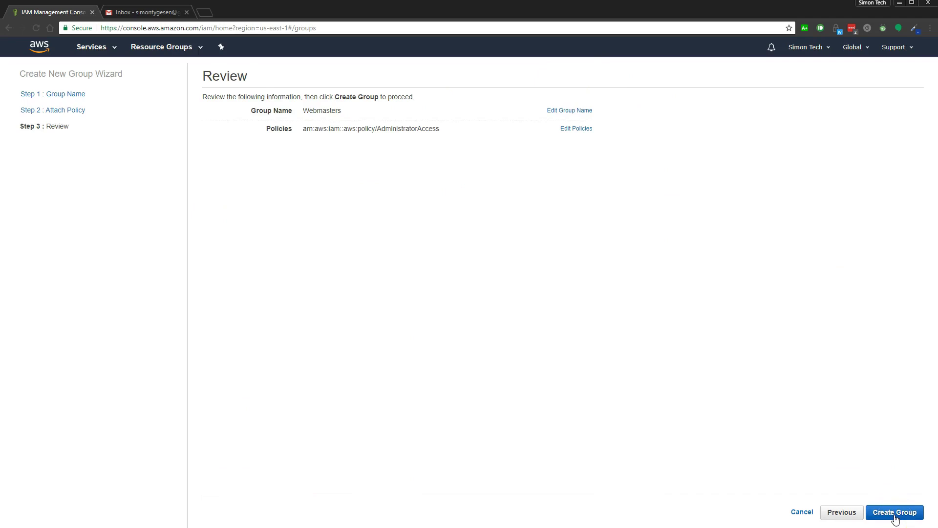
{"action": "left_click", "coordinate": [896, 513]}
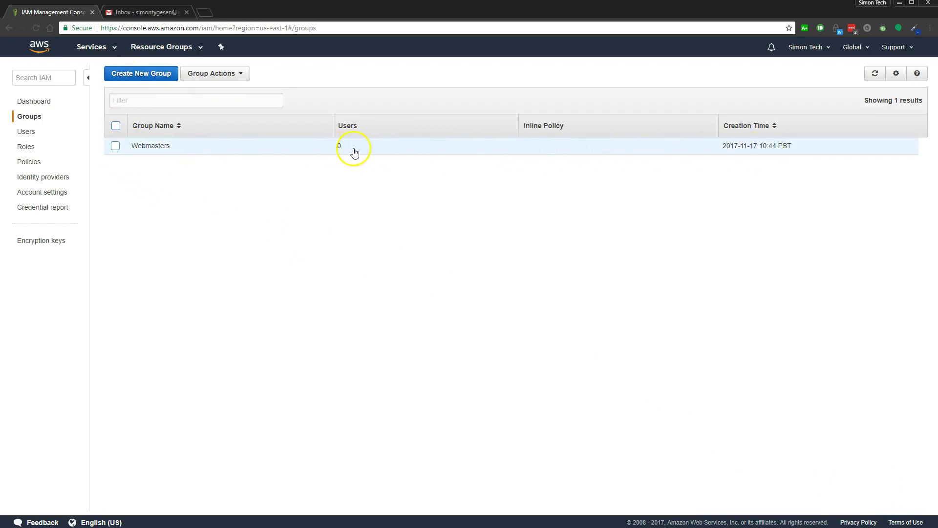
{"action": "left_click", "coordinate": [27, 131]}
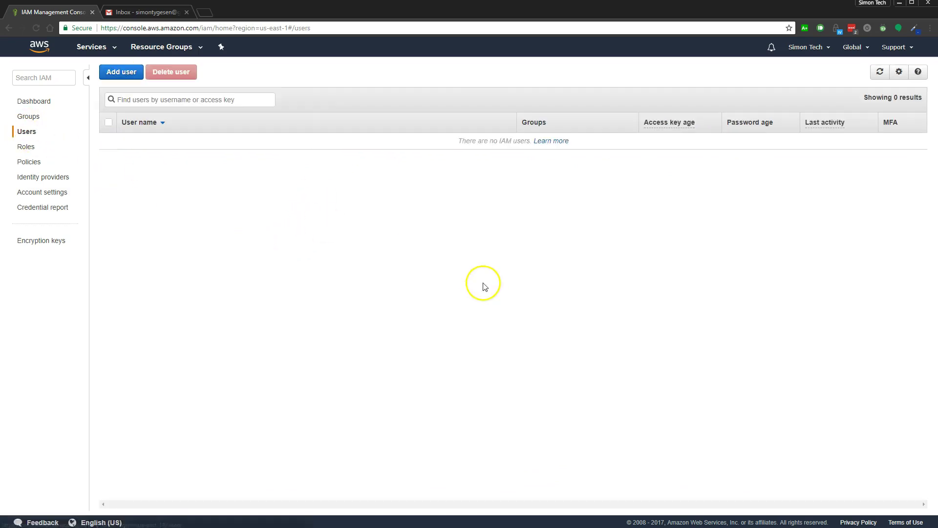
Step: Add a user named with their e-mail address, with console and programmatic access
{"action": "left_click", "coordinate": [122, 72]}
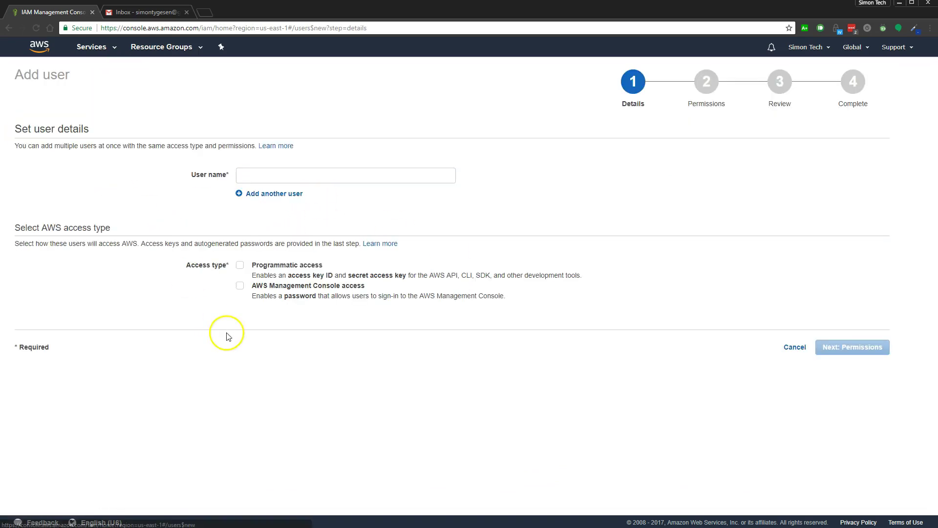
{"action": "left_click", "coordinate": [270, 174]}
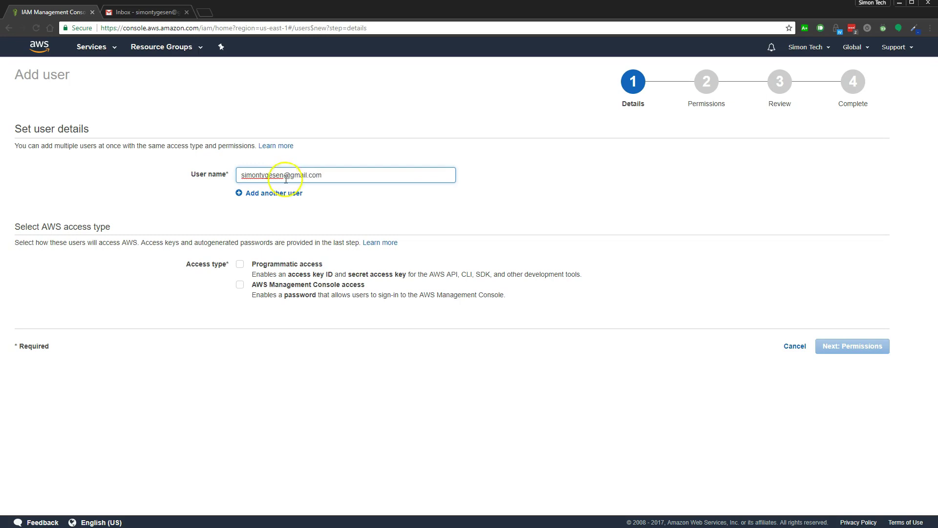
{"action": "triple_click", "coordinate": [286, 179]}
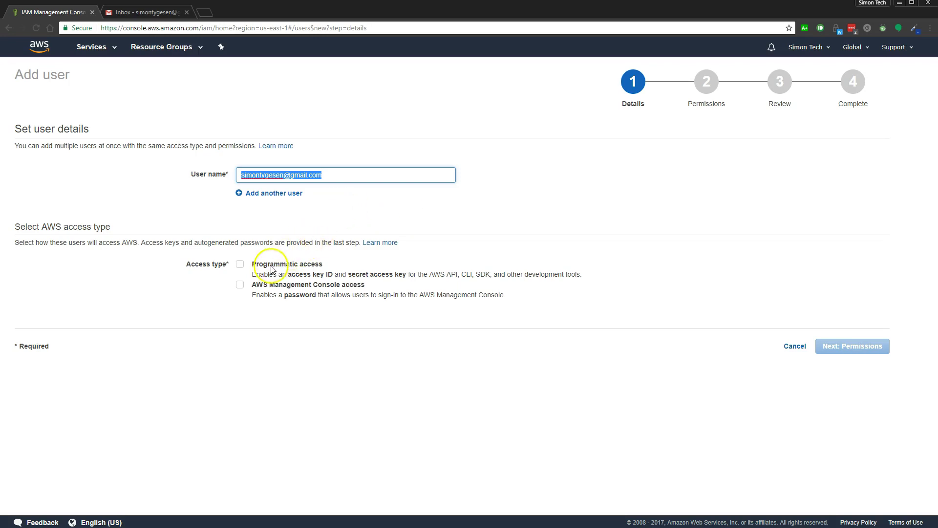
{"action": "left_click", "coordinate": [241, 285]}
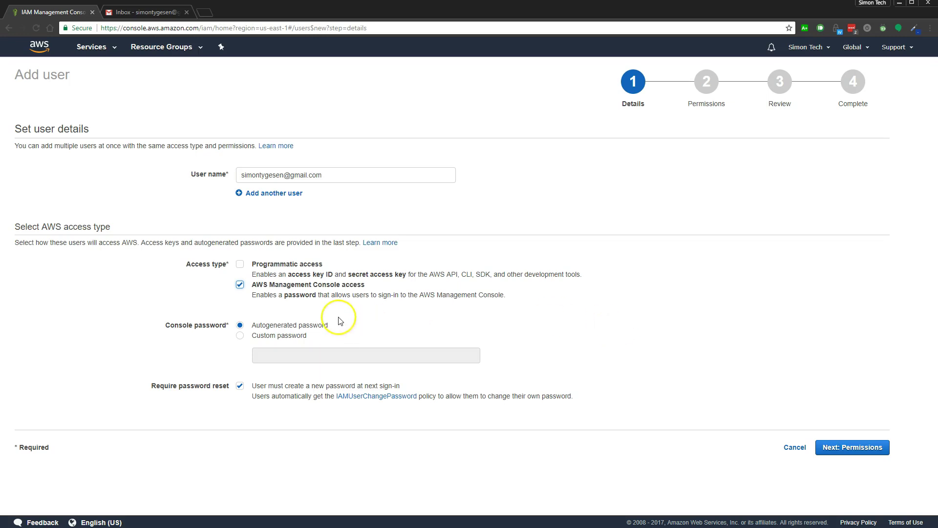
{"action": "left_click", "coordinate": [240, 264]}
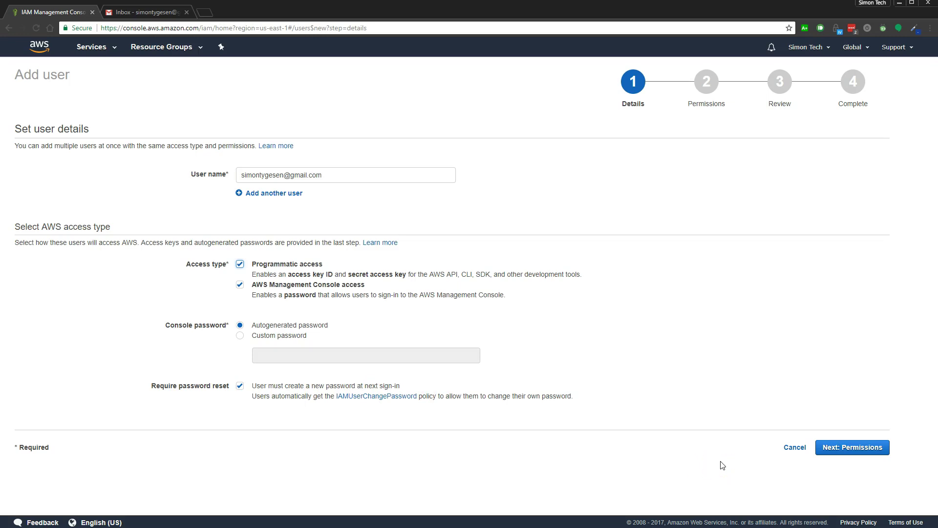
{"action": "left_click", "coordinate": [855, 447]}
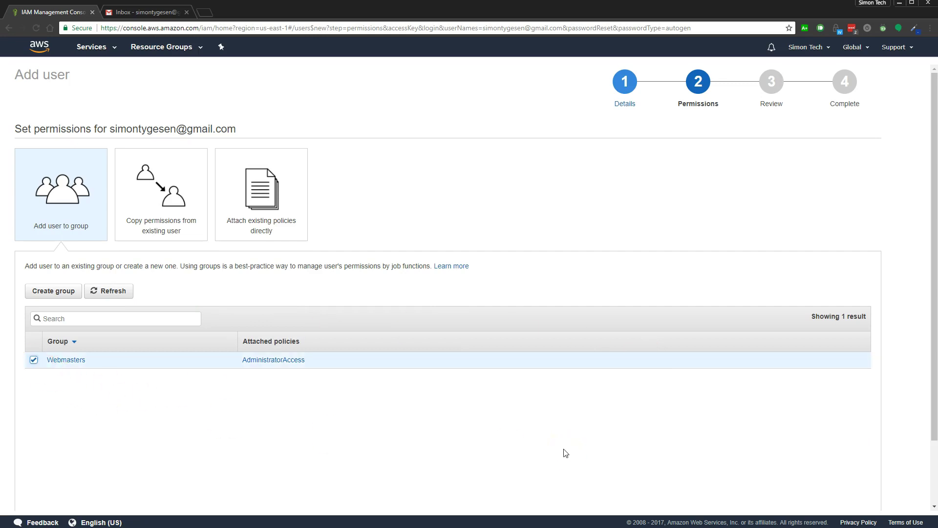
Step: Review and create the new user as a Webmasters group member
{"action": "scroll", "coordinate": [684, 440], "scroll_direction": "down", "scroll_amount": 2}
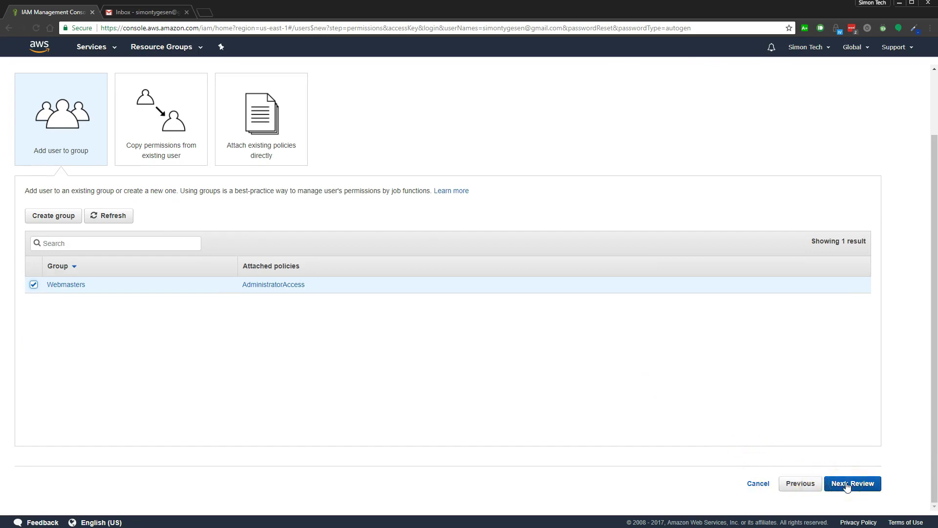
{"action": "left_click", "coordinate": [847, 485]}
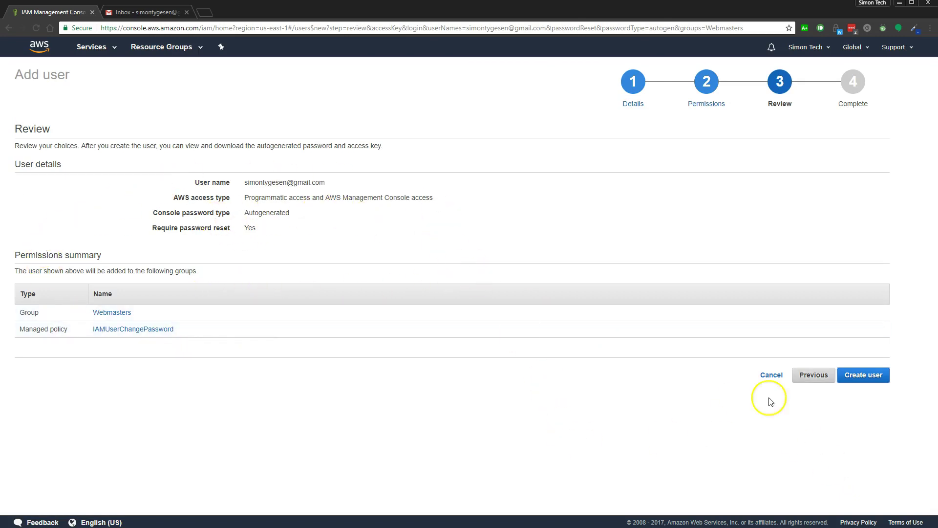
{"action": "left_click", "coordinate": [875, 379]}
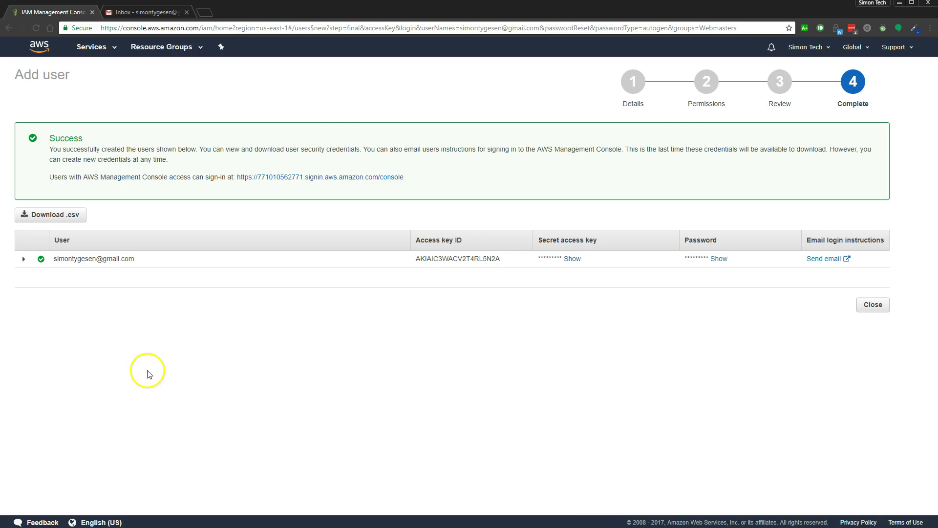
Step: Reveal the secret access key and password, and expand the user's creation details
{"action": "double_click", "coordinate": [573, 259]}
{"action": "left_click", "coordinate": [571, 273]}
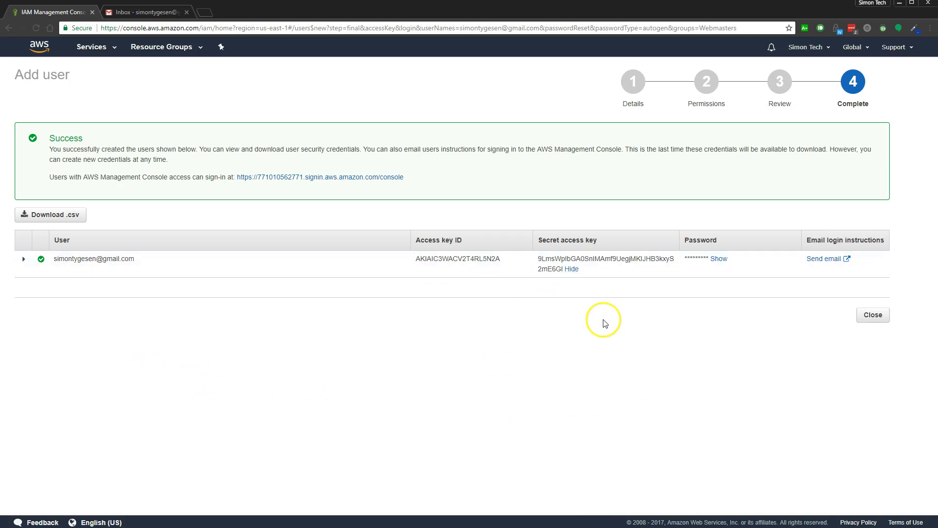
{"action": "double_click", "coordinate": [719, 262]}
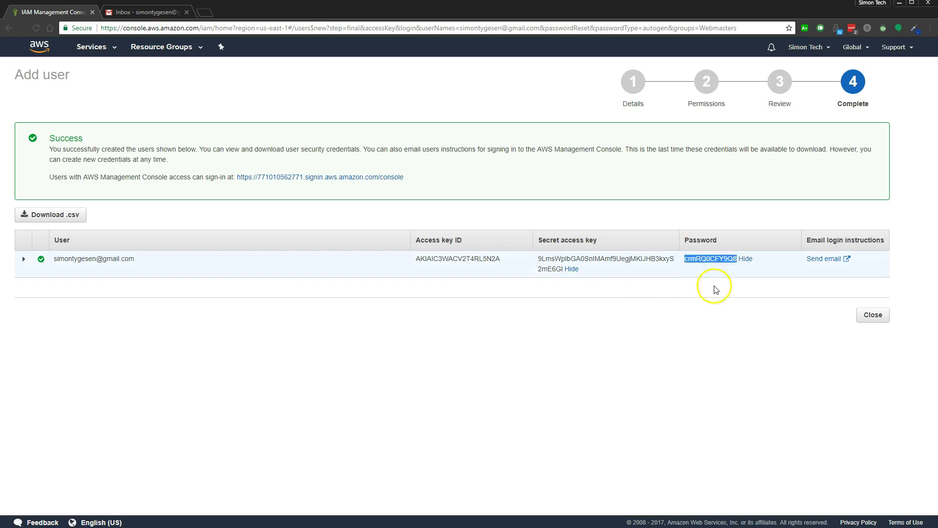
{"action": "left_click", "coordinate": [702, 330]}
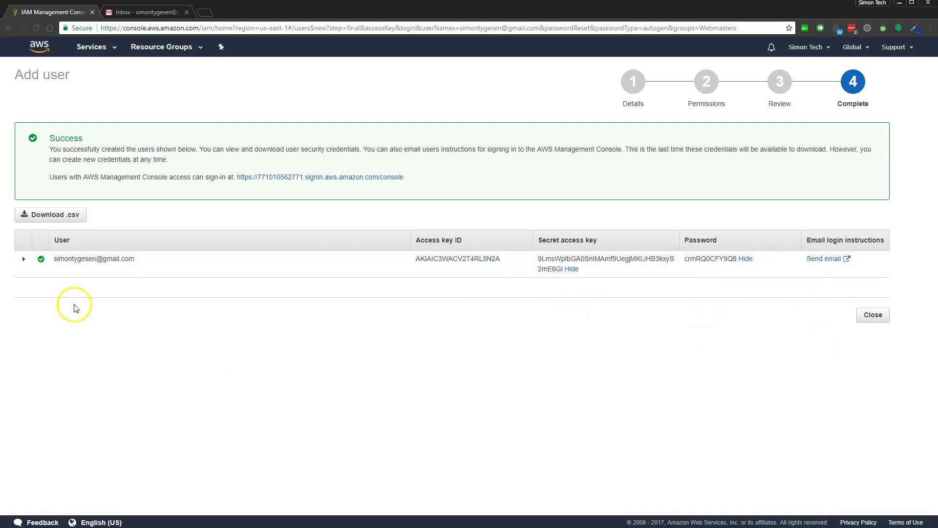
{"action": "left_click", "coordinate": [24, 259]}
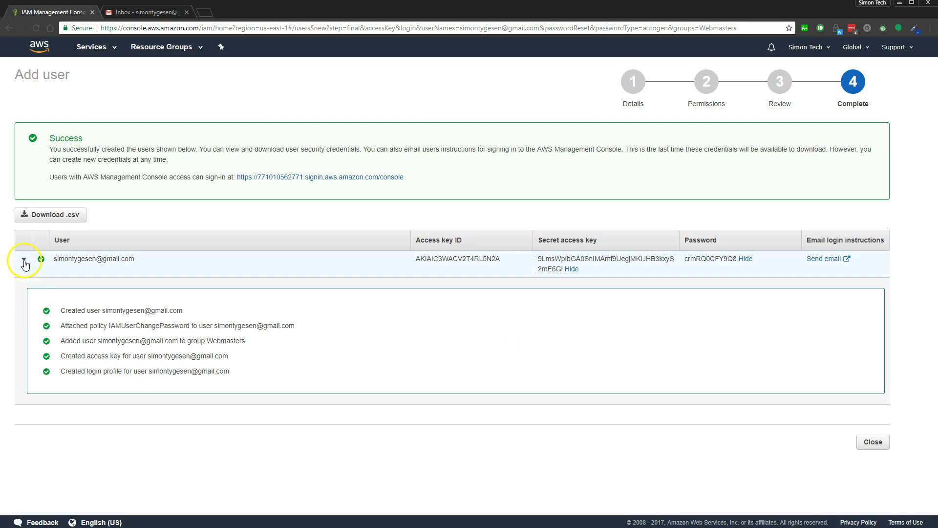
{"action": "right_click", "coordinate": [847, 261]}
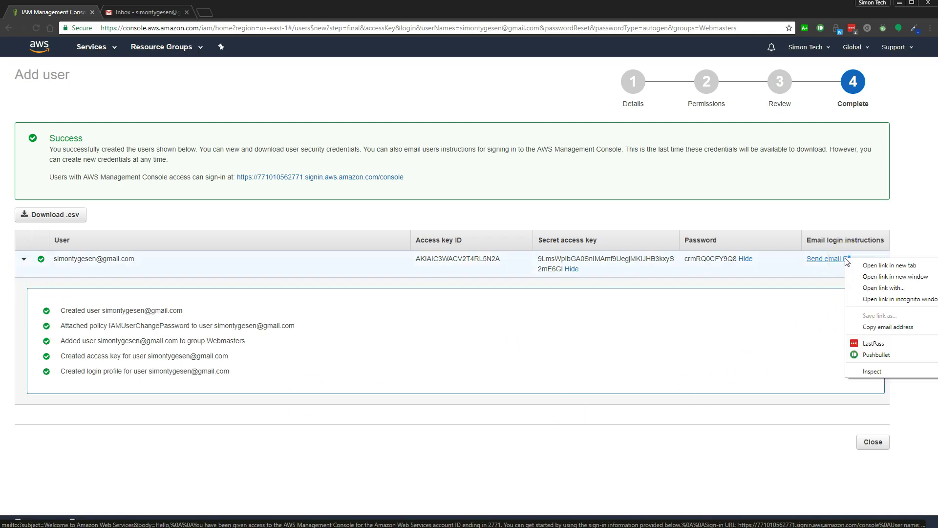
Step: Open the login-instructions email in Gmail, choose the sender and fill in the recipient's e-mail
{"action": "left_click", "coordinate": [862, 266]}
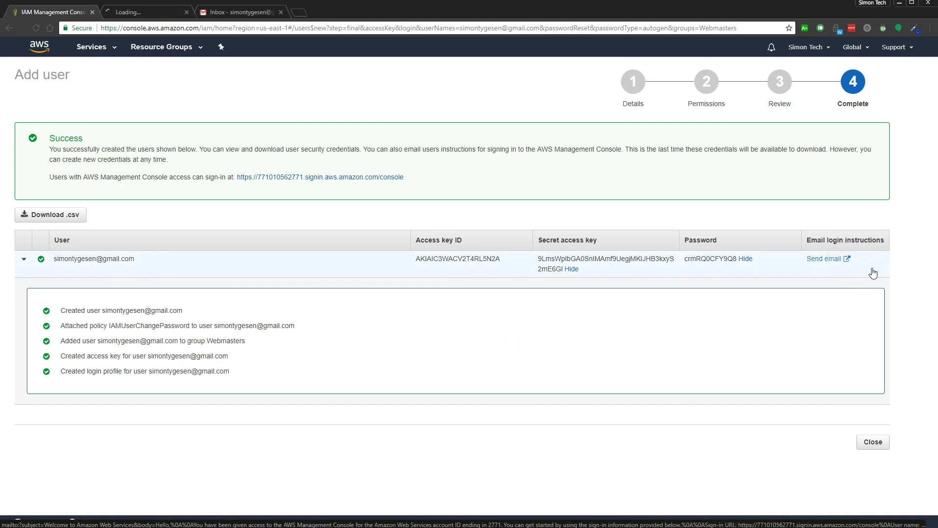
{"action": "left_click", "coordinate": [159, 15]}
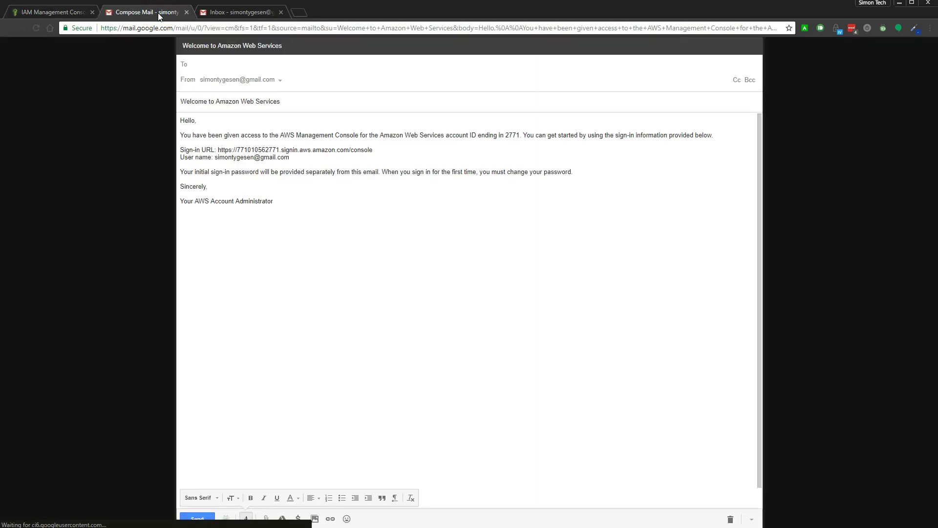
{"action": "left_click", "coordinate": [274, 81]}
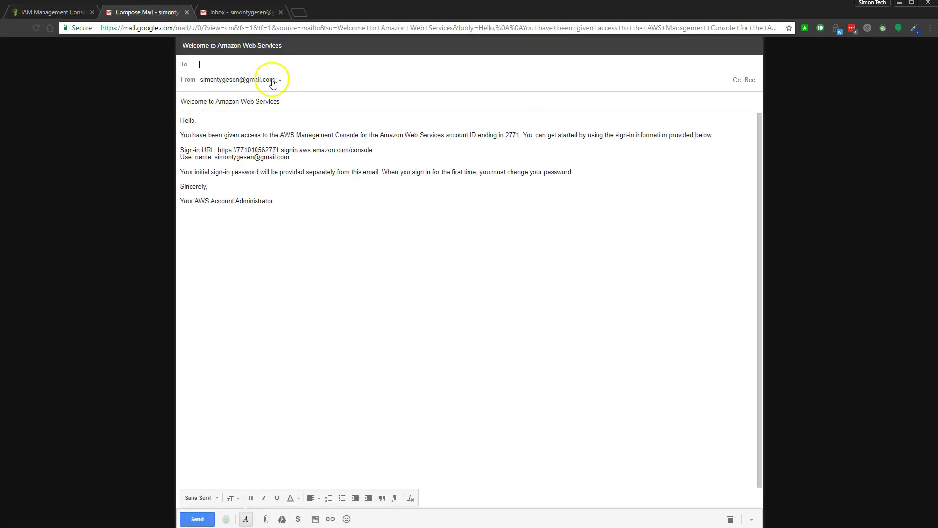
{"action": "left_click", "coordinate": [272, 163]}
{"action": "left_click", "coordinate": [233, 66]}
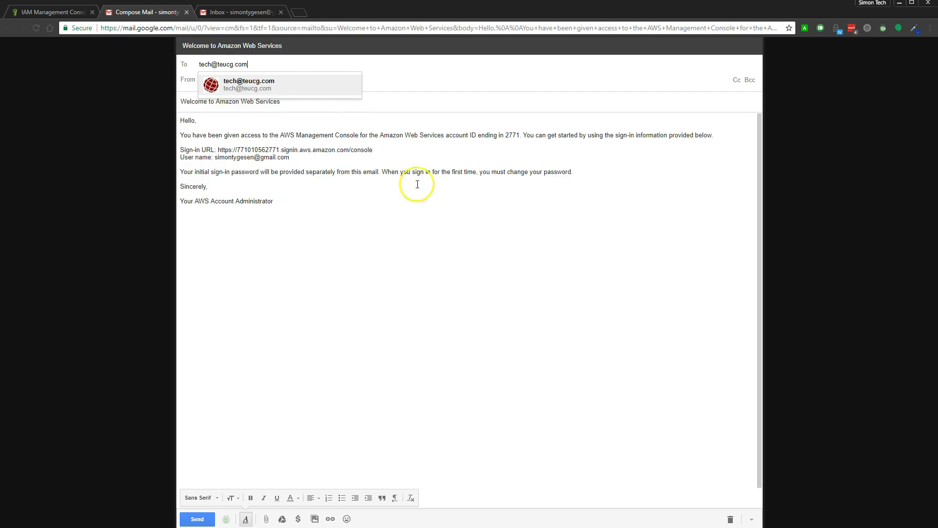
{"action": "left_click", "coordinate": [437, 217]}
Step: Select the account ID and sign-in URL in the draft body
{"action": "left_click_drag", "start_coordinate": [280, 133], "coordinate": [241, 133]}
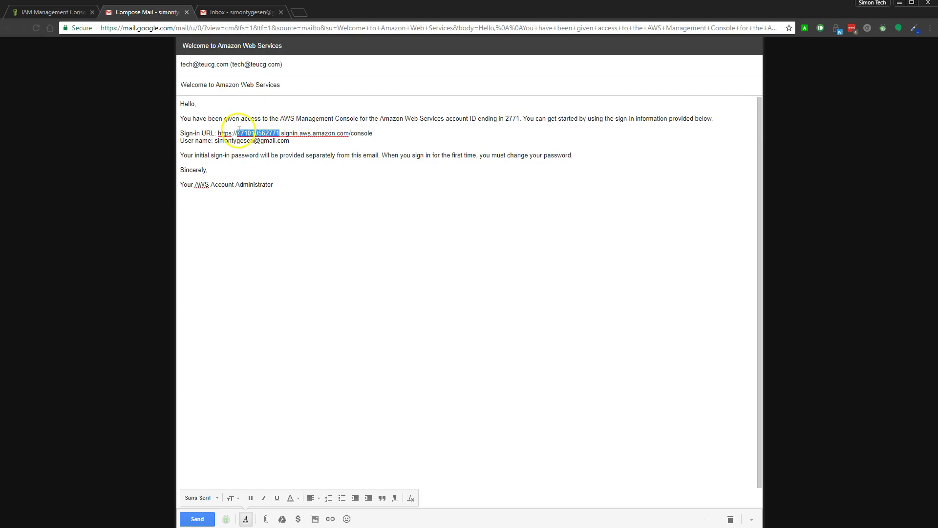
{"action": "left_click", "coordinate": [375, 137]}
{"action": "left_click_drag", "start_coordinate": [375, 136], "coordinate": [247, 126]}
{"action": "left_click", "coordinate": [397, 129]}
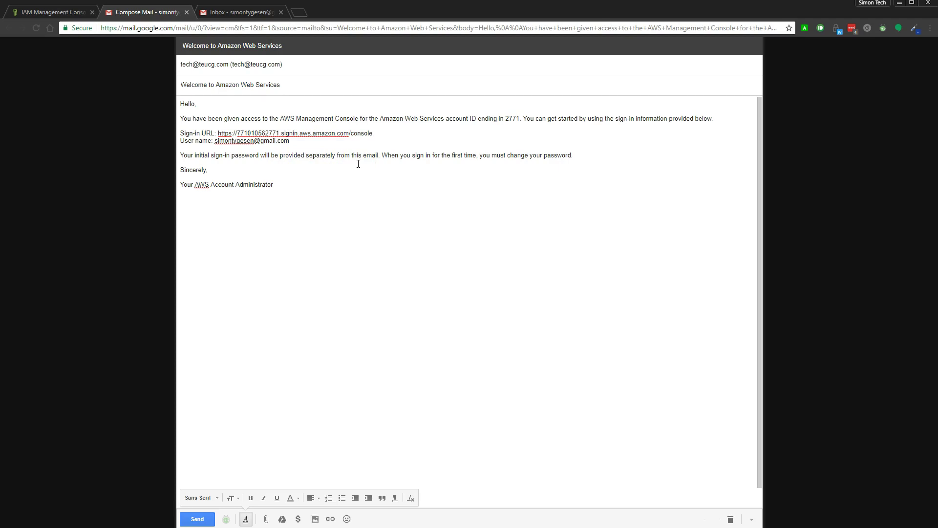
{"action": "left_click", "coordinate": [57, 11]}
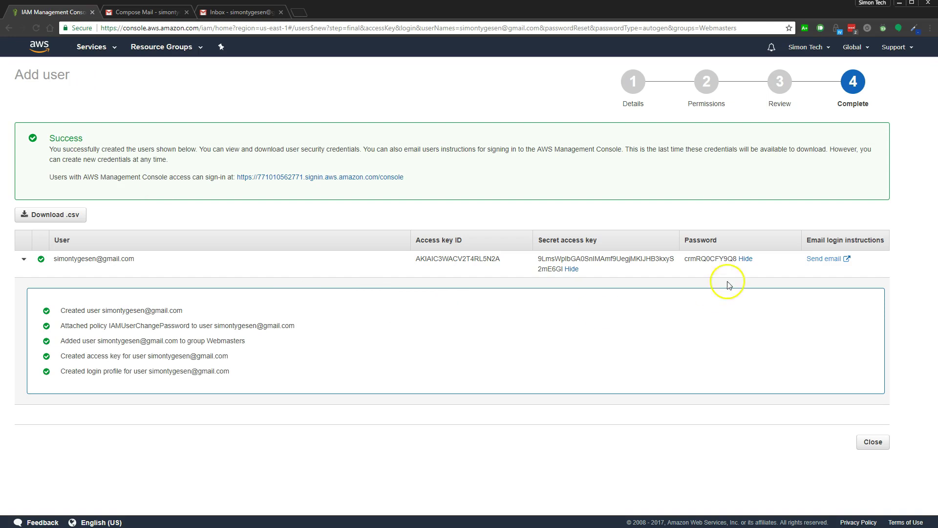
Step: Copy the new user's generated password from the IAM success page
{"action": "left_click_drag", "start_coordinate": [686, 263], "coordinate": [734, 264]}
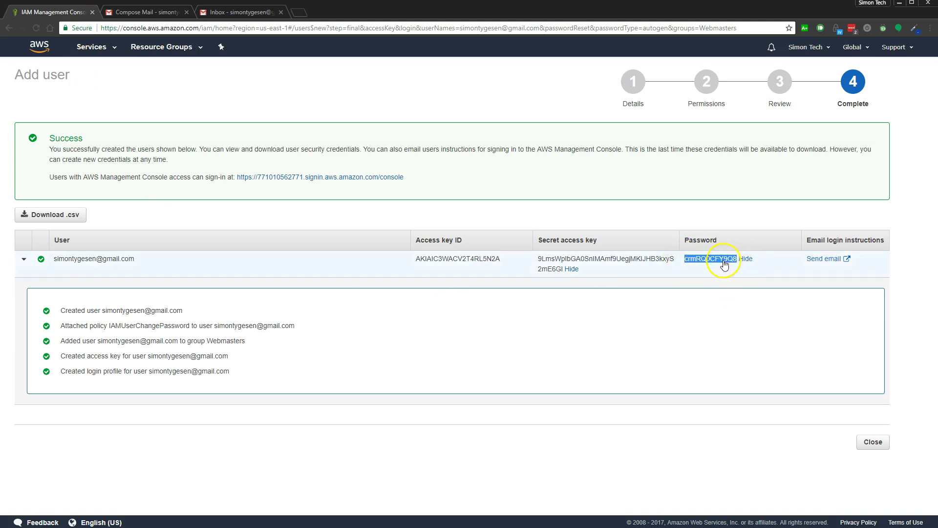
{"action": "right_click", "coordinate": [725, 263]}
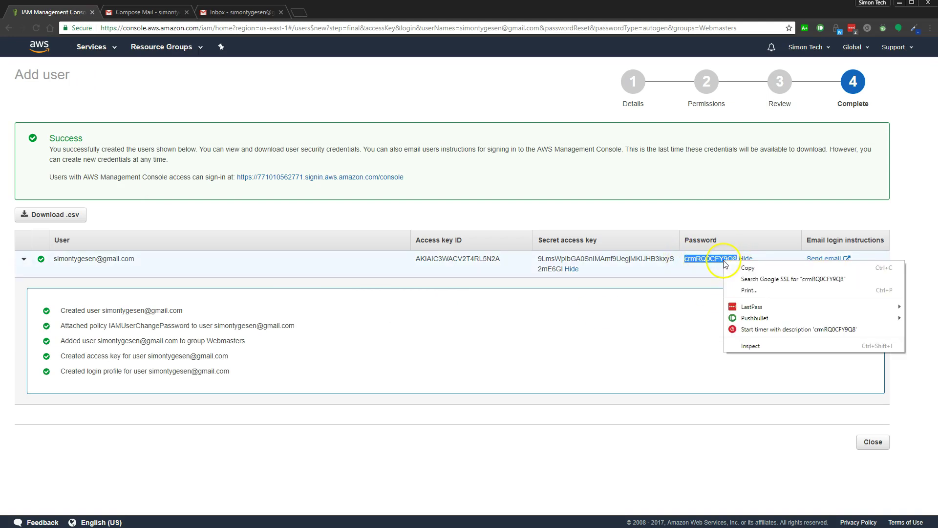
{"action": "left_click", "coordinate": [748, 268]}
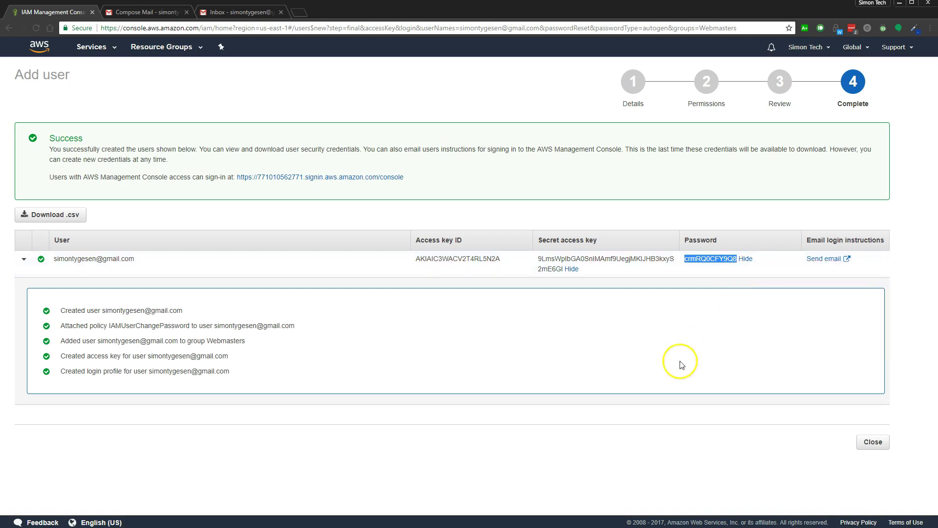
{"action": "left_click", "coordinate": [155, 14]}
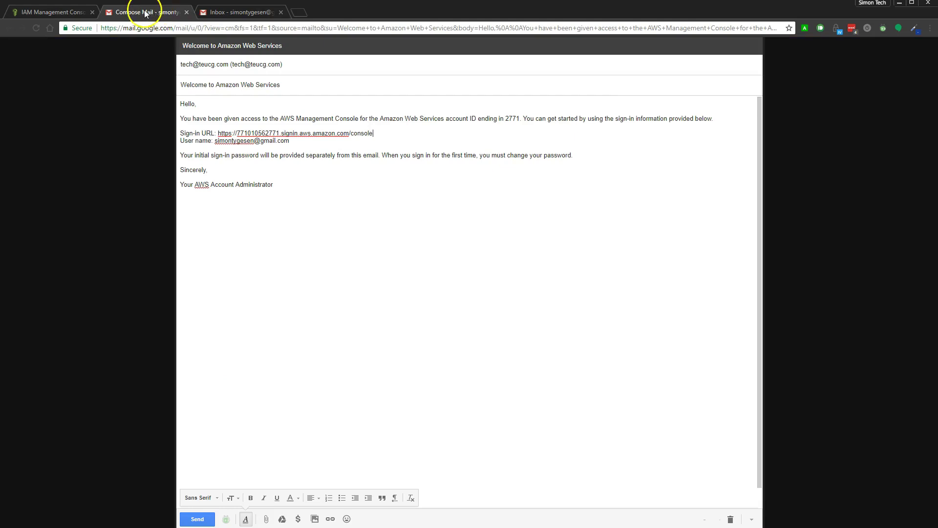
Step: Send the 'Welcome to Amazon Web Services' email and close its compose tab
{"action": "left_click", "coordinate": [200, 520]}
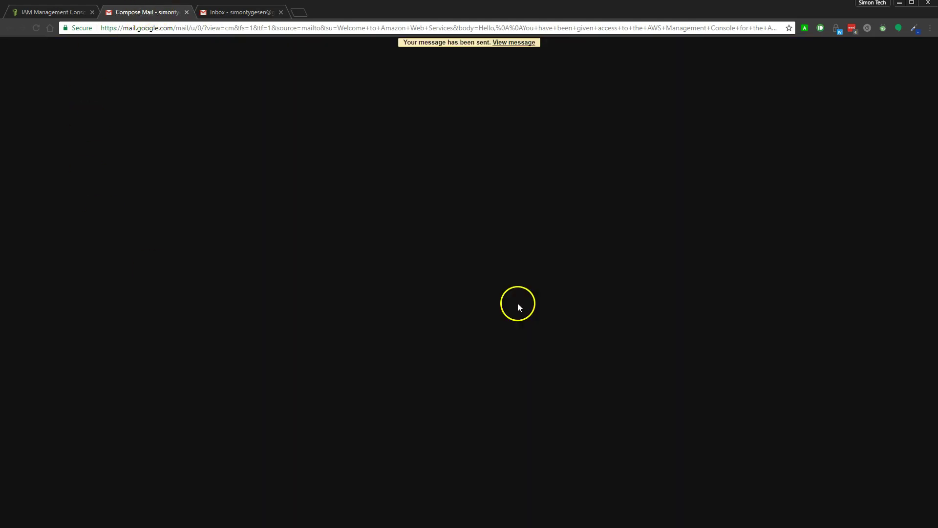
{"action": "left_click", "coordinate": [186, 13]}
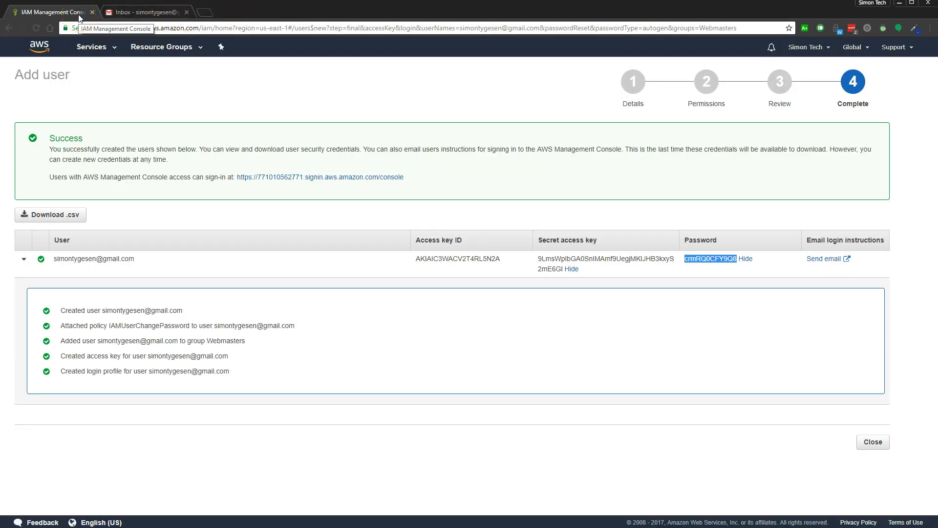
Step: Return via the console home to the IAM Users list showing the new Webmasters member
{"action": "double_click", "coordinate": [711, 259]}
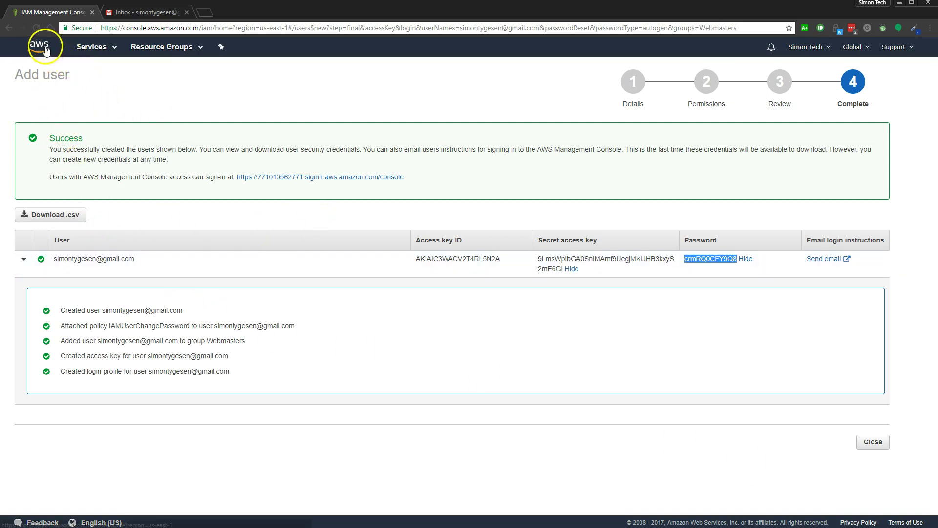
{"action": "left_click", "coordinate": [86, 49]}
{"action": "left_click", "coordinate": [49, 139]}
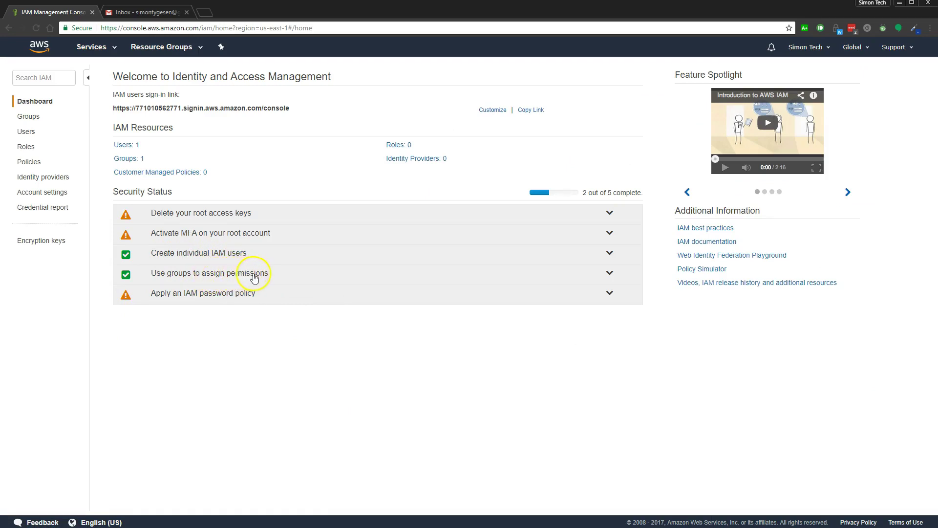
{"action": "left_click", "coordinate": [27, 132]}
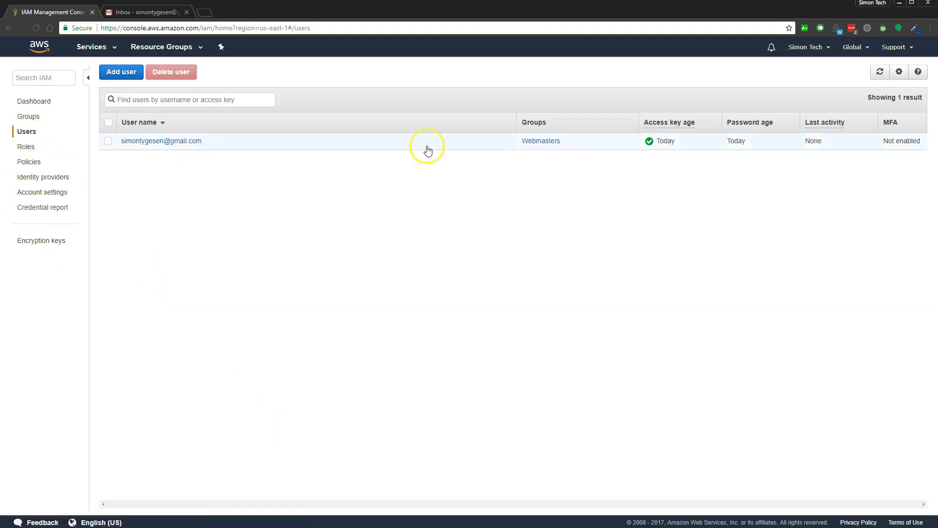